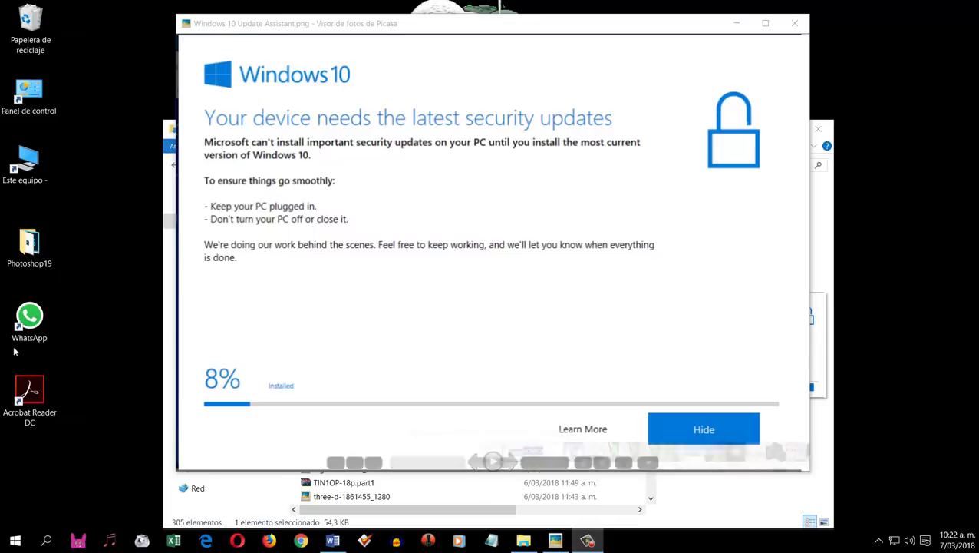
- Open the Windows Update page in the Update and security (Actualización y seguridad) settings
click(17, 543)
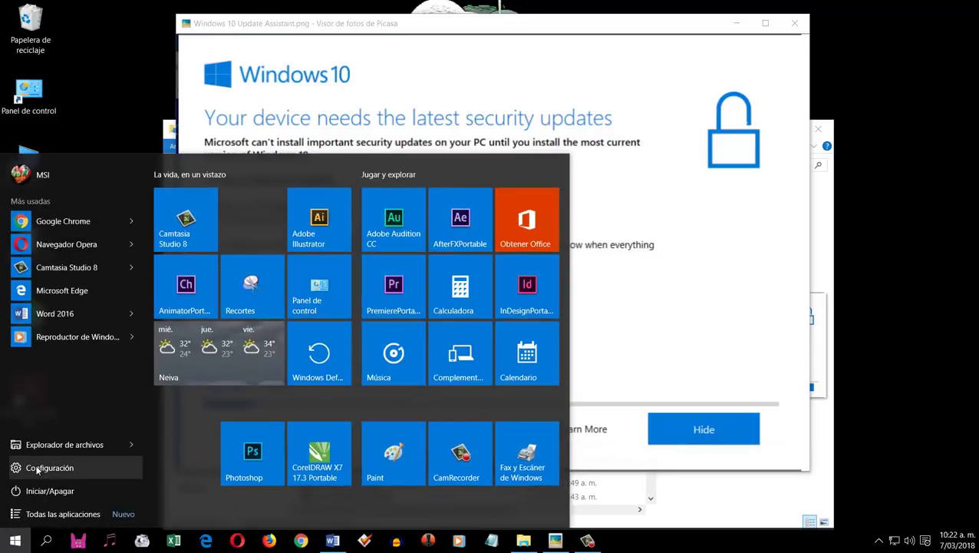
click(37, 469)
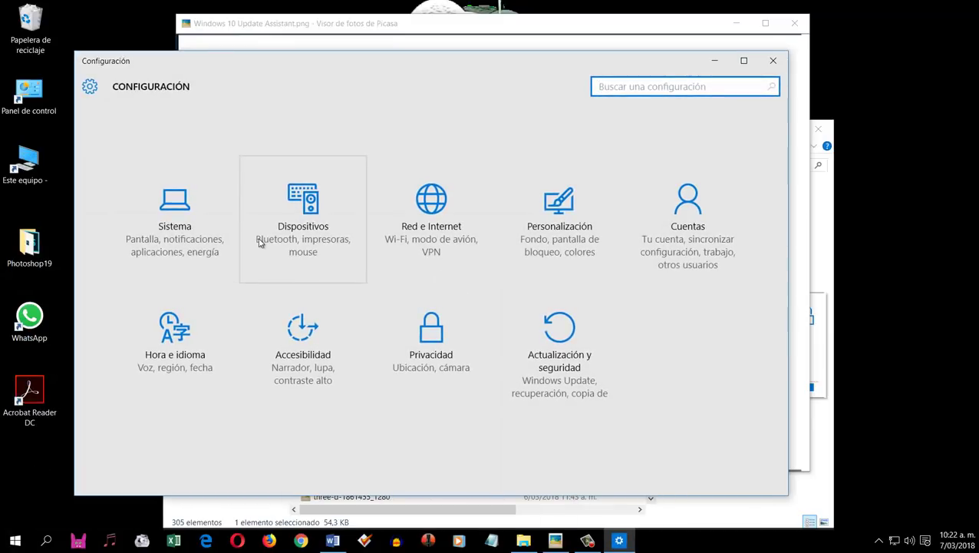
click(574, 354)
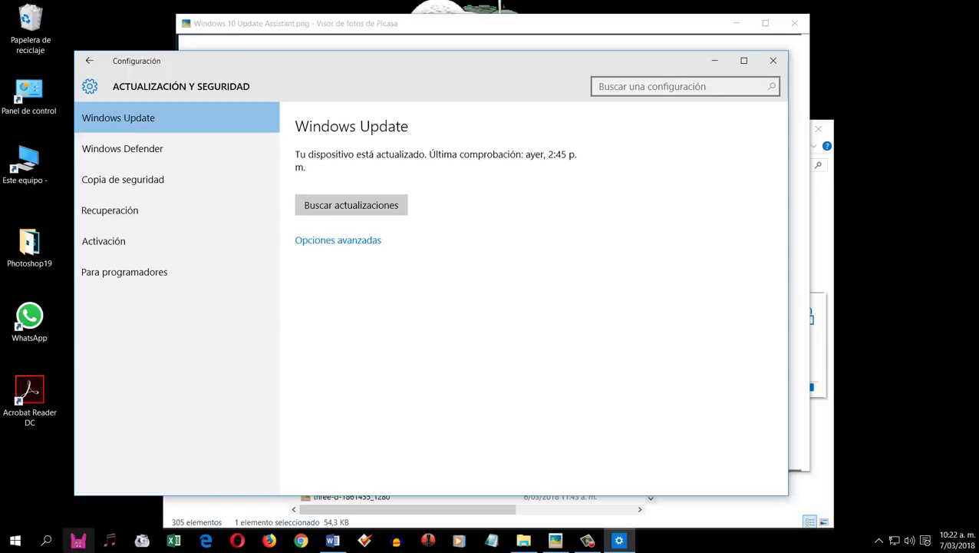
- Search Windows for "tareas" and open the Task Scheduler (Programador de tareas)
click(46, 541)
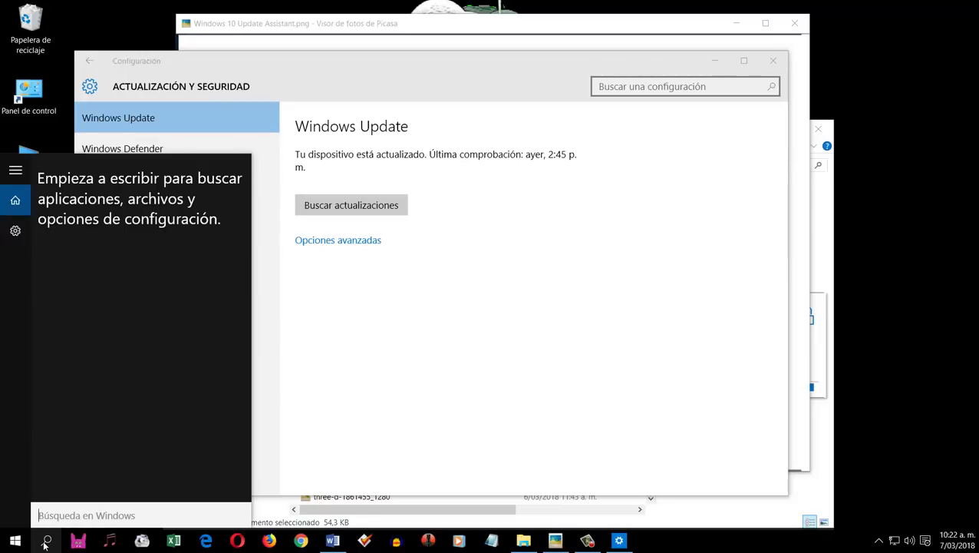
text(tare)
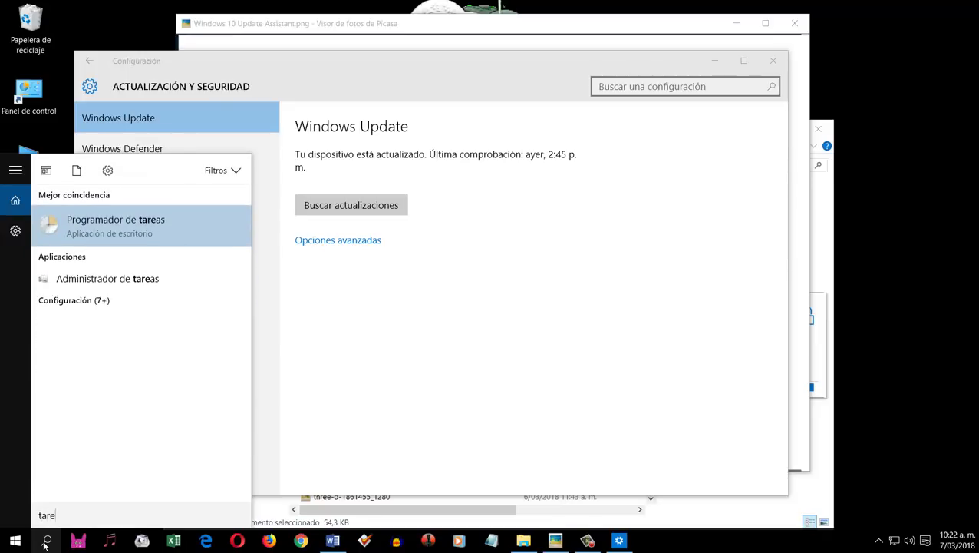
text(as)
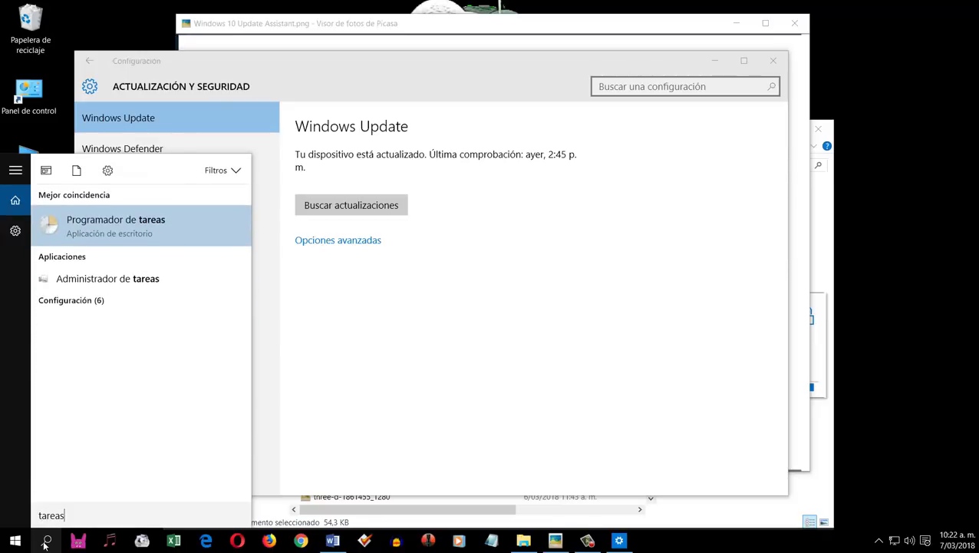
click(105, 224)
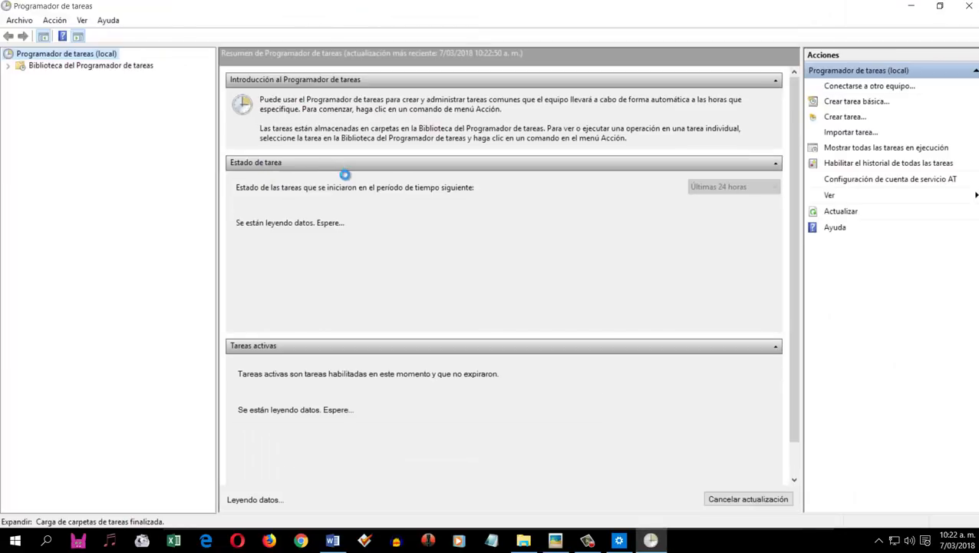
- Open the UpdateOrchestrator folder under Microsoft > Windows in the task library and sort its tasks by status (Estado), with full task names readable
click(6, 67)
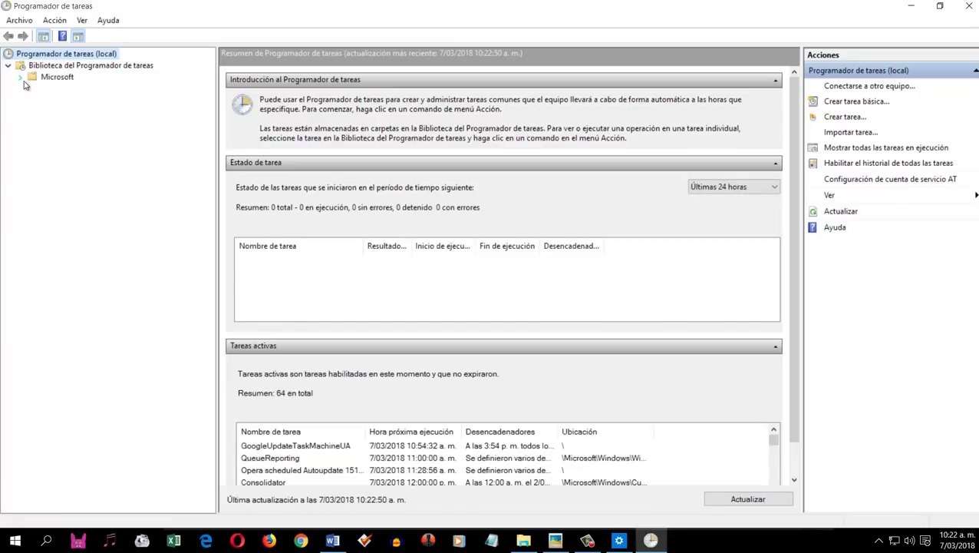
click(22, 80)
click(33, 102)
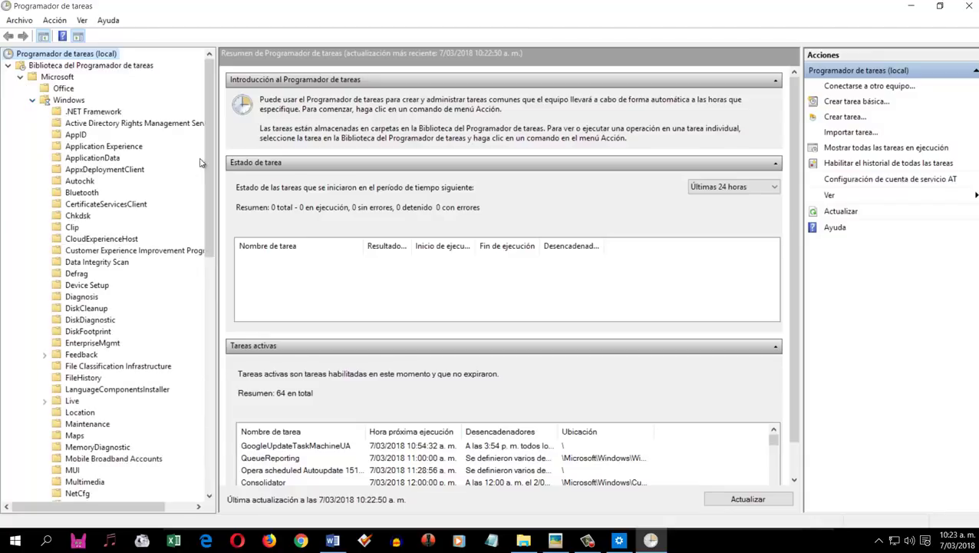
drag(210, 160, 205, 378)
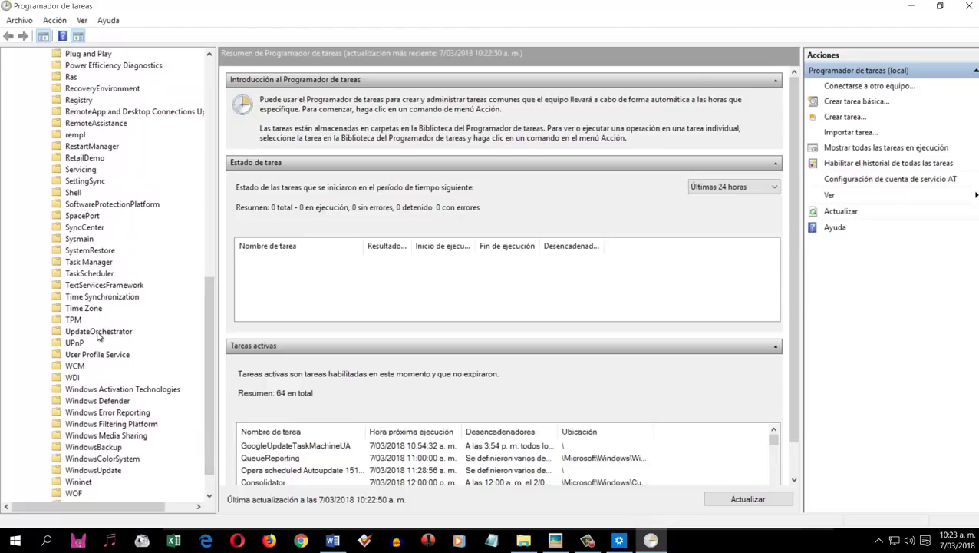
click(97, 333)
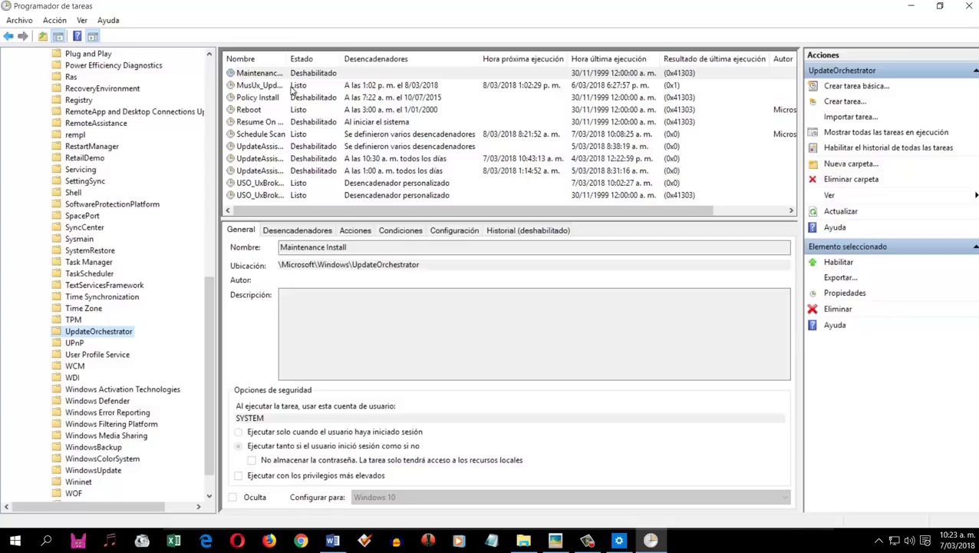
drag(287, 58, 349, 56)
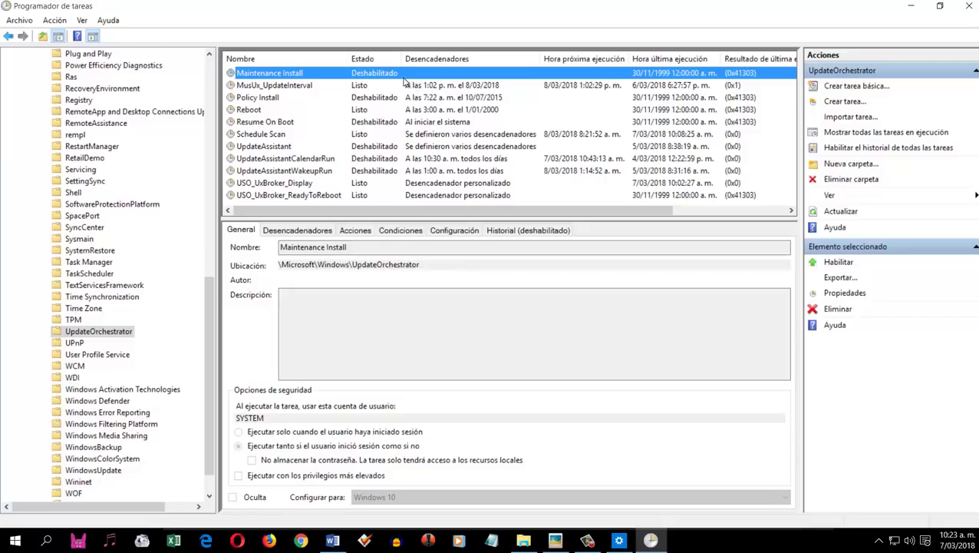
click(388, 61)
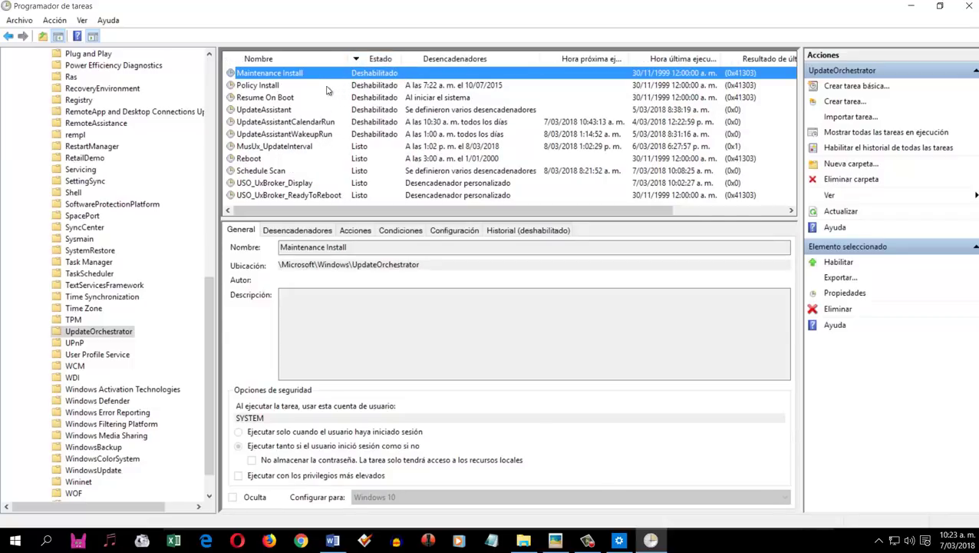
- Examine the available actions for the UpdateAssistant, UpdateAssistantCalendarRun and UpdateAssistantWakeupRun tasks without applying any
click(285, 112)
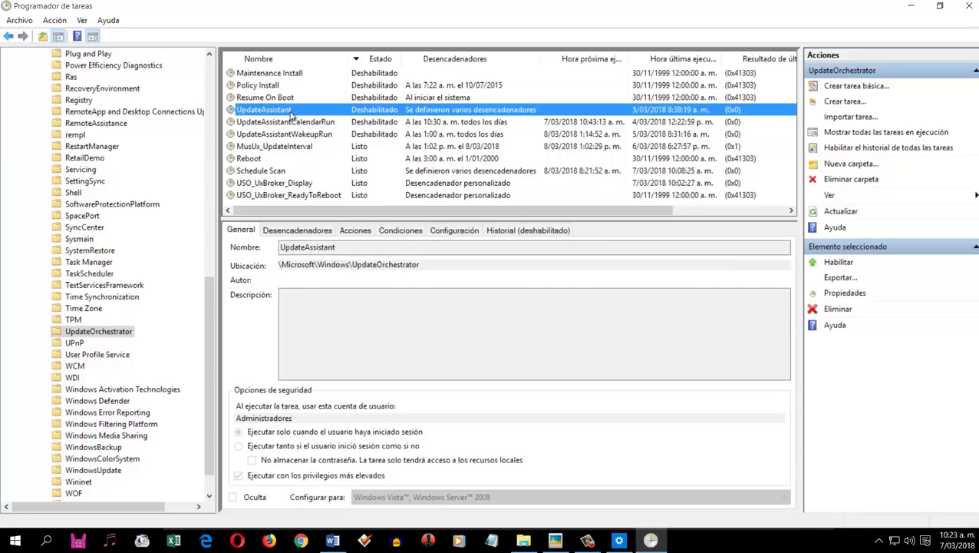
right_click(290, 114)
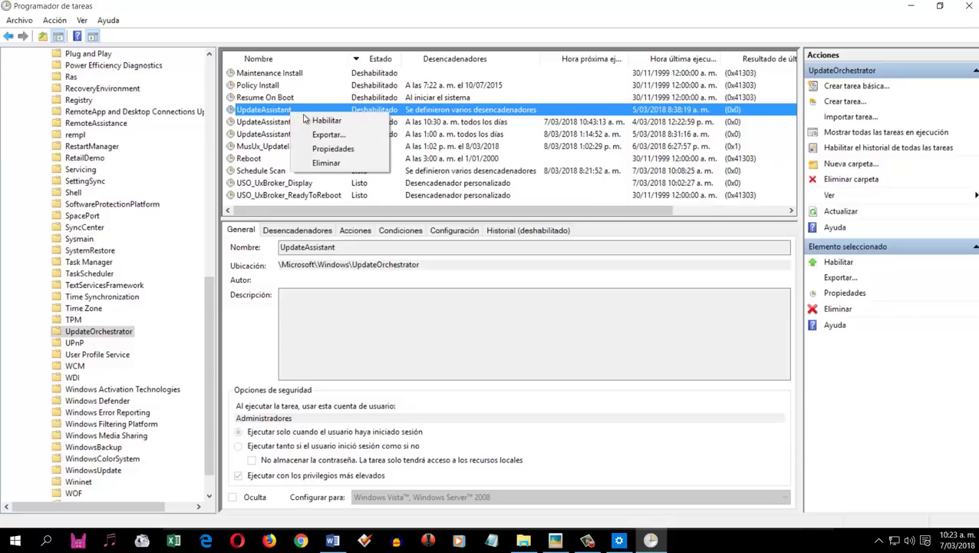
key(Escape)
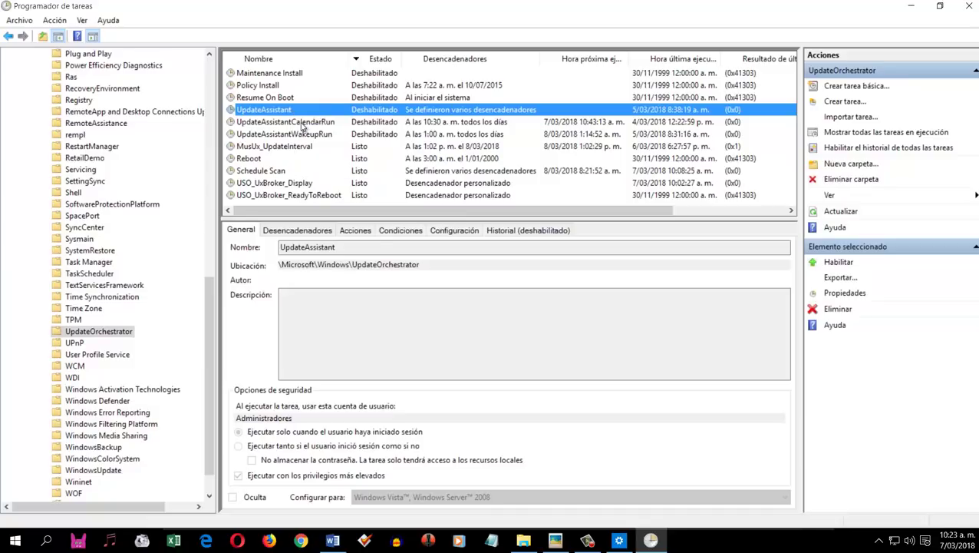
click(302, 124)
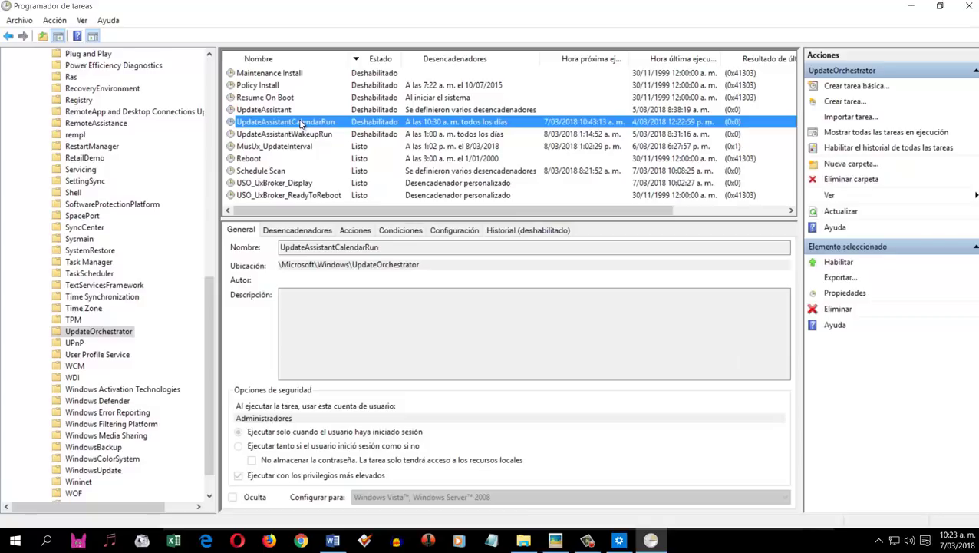
right_click(301, 124)
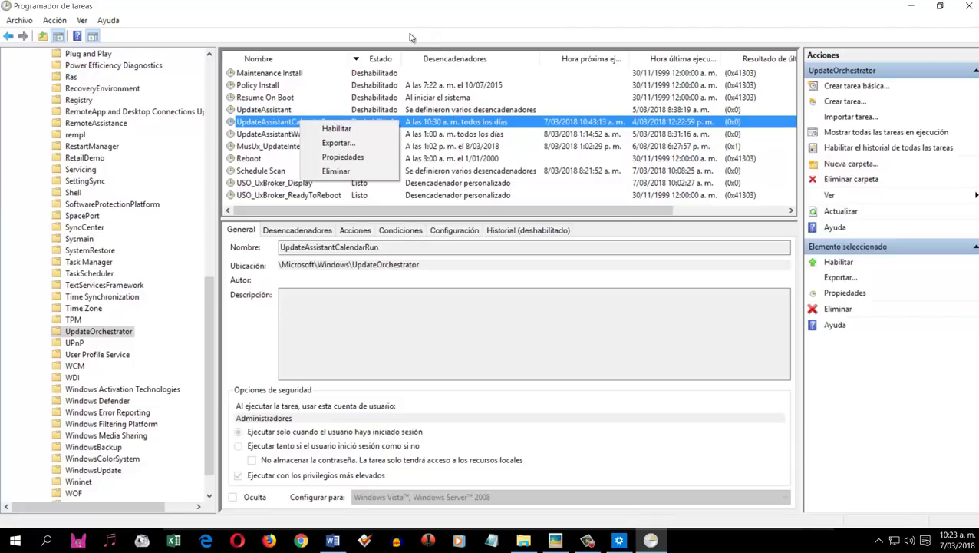
click(343, 17)
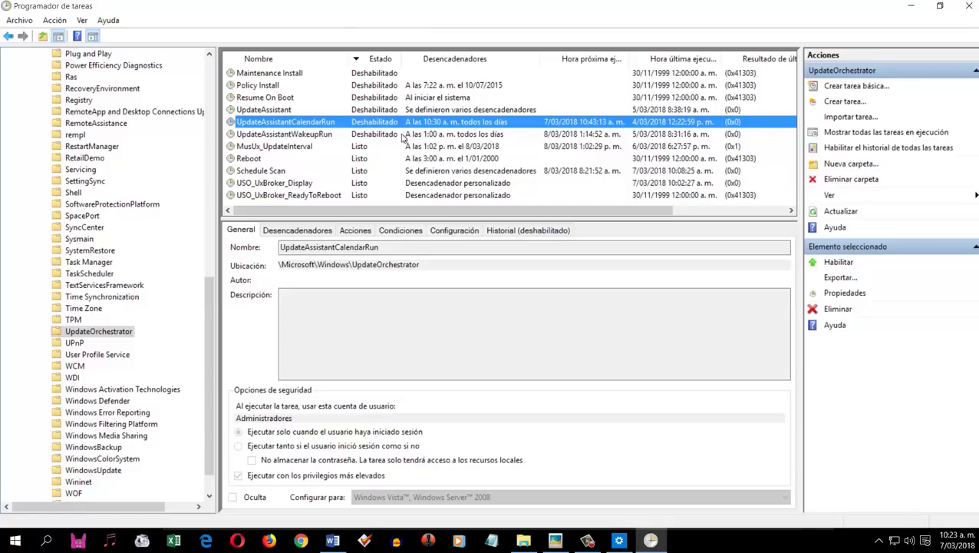
click(324, 135)
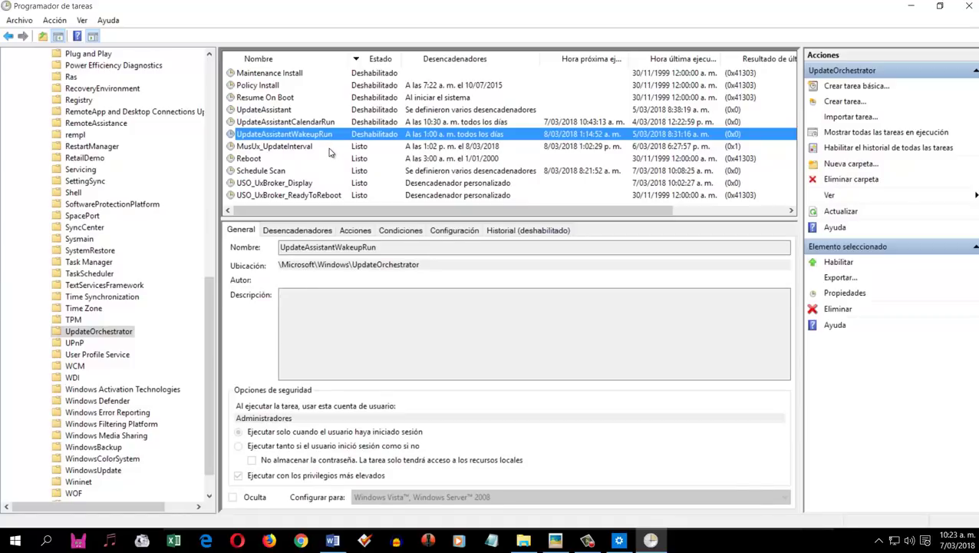
right_click(313, 136)
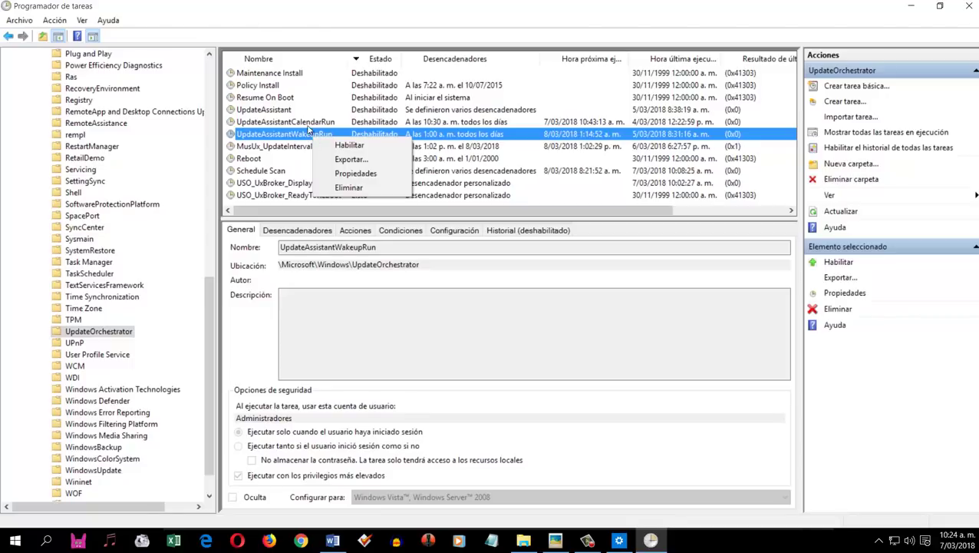
click(345, 11)
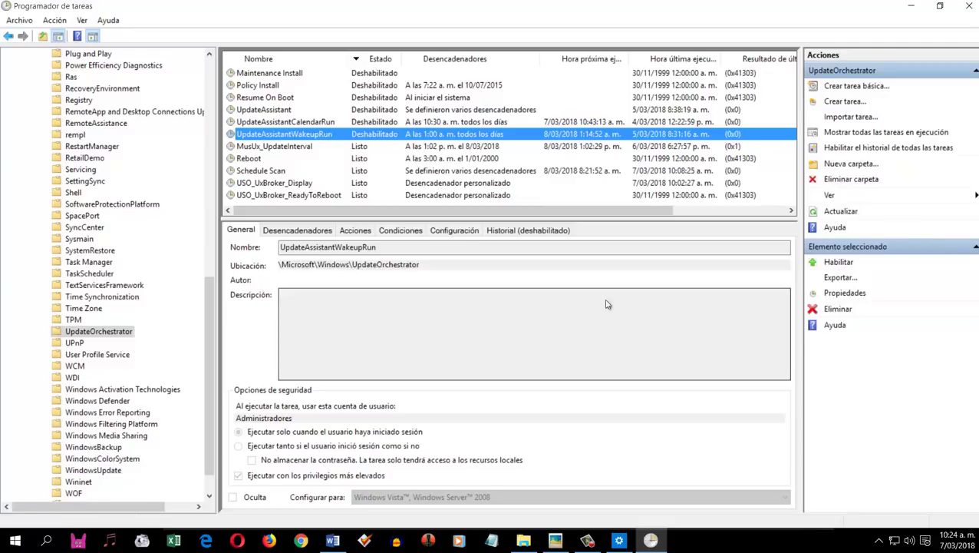
- Open the WindowsUpdate task folder and widen its Nombre column to show the full task names
scroll(81, 413, down, 1)
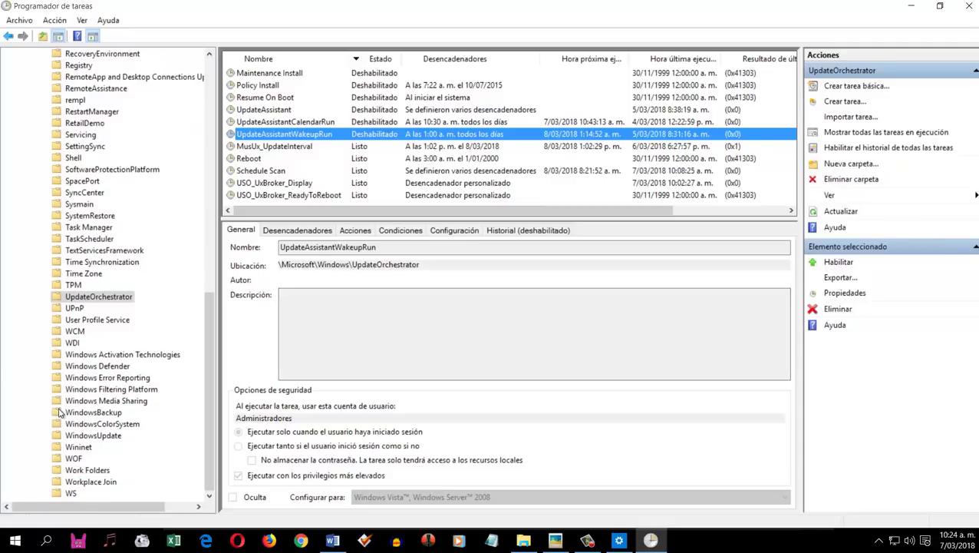
click(93, 435)
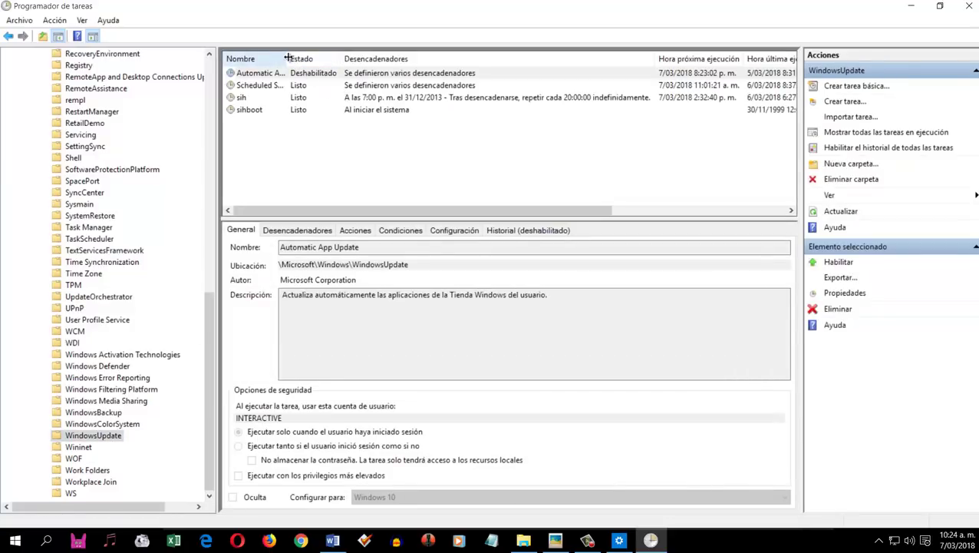
drag(287, 59, 331, 58)
- Examine the available actions for the Automatic App Update task without applying any
click(307, 73)
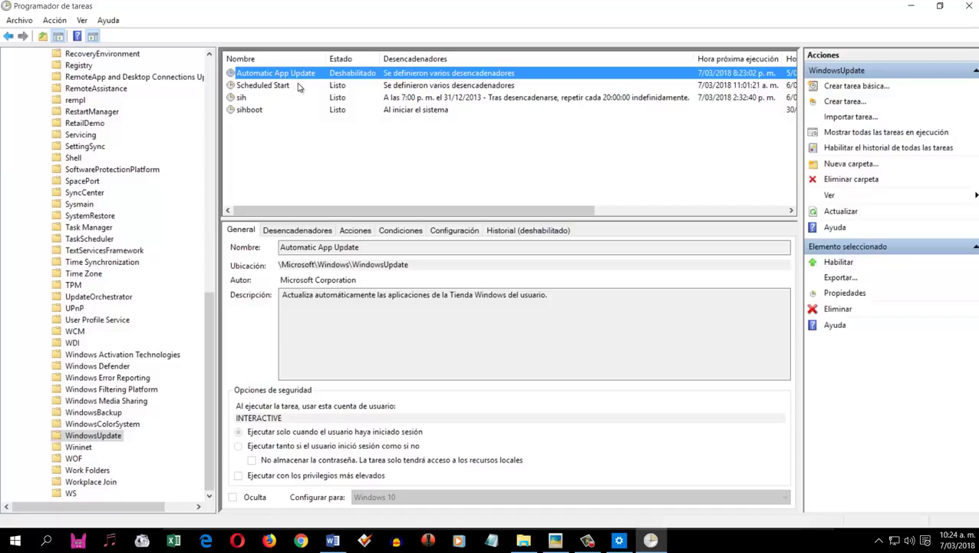
right_click(292, 74)
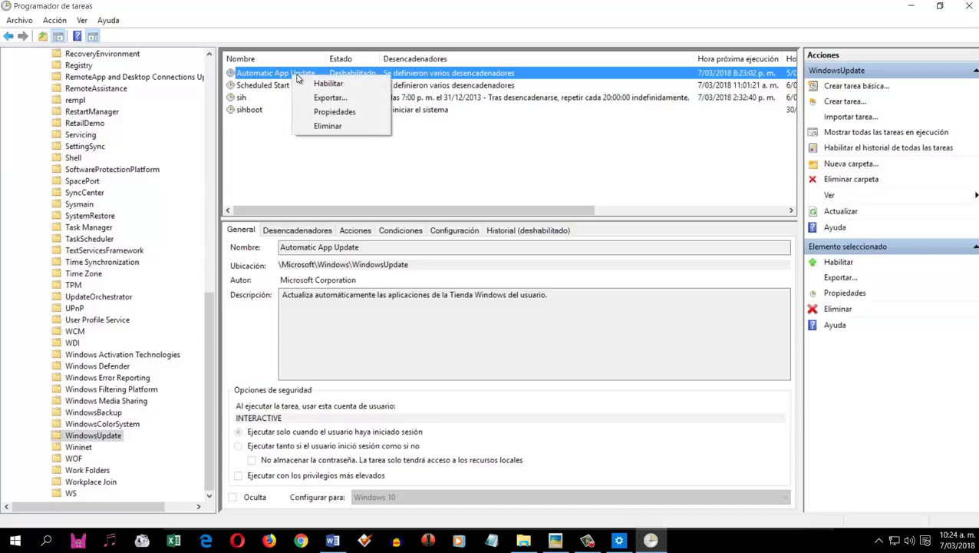
click(297, 36)
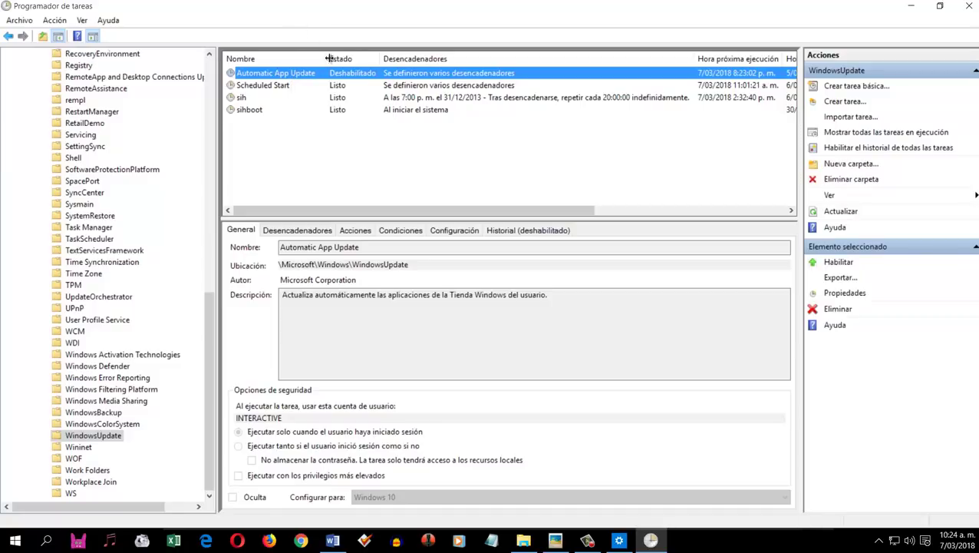
- End all instances of the Scheduled Start task in the WindowsUpdate folder and disable the task
click(282, 86)
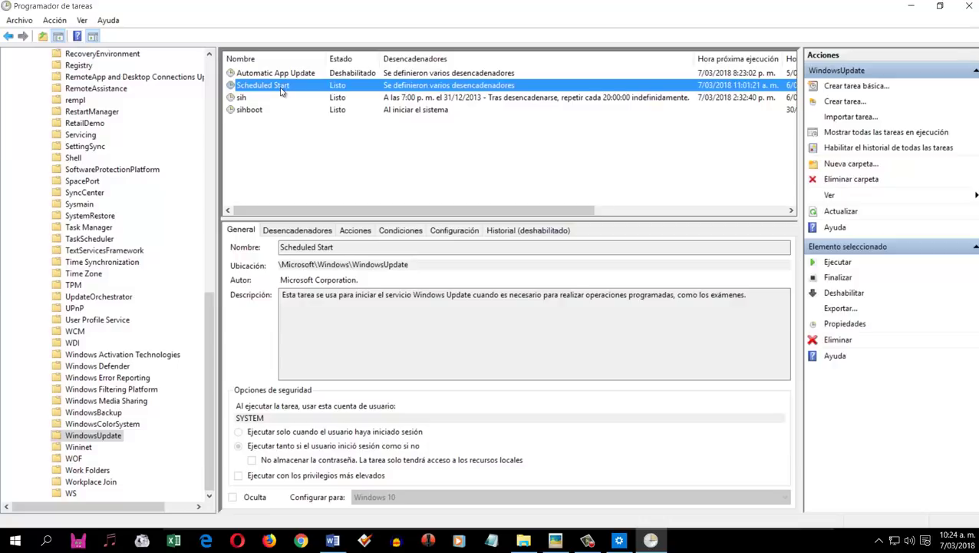
right_click(281, 91)
click(315, 107)
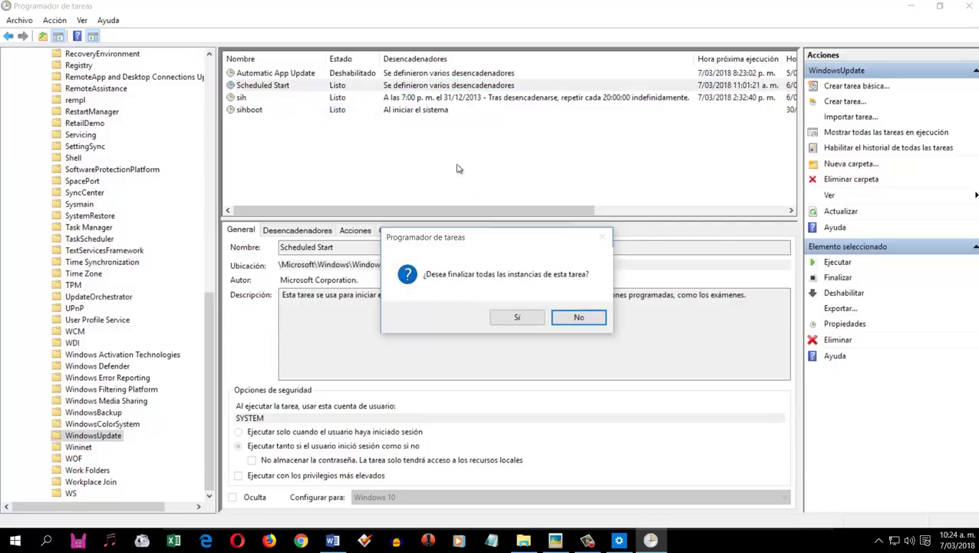
click(515, 317)
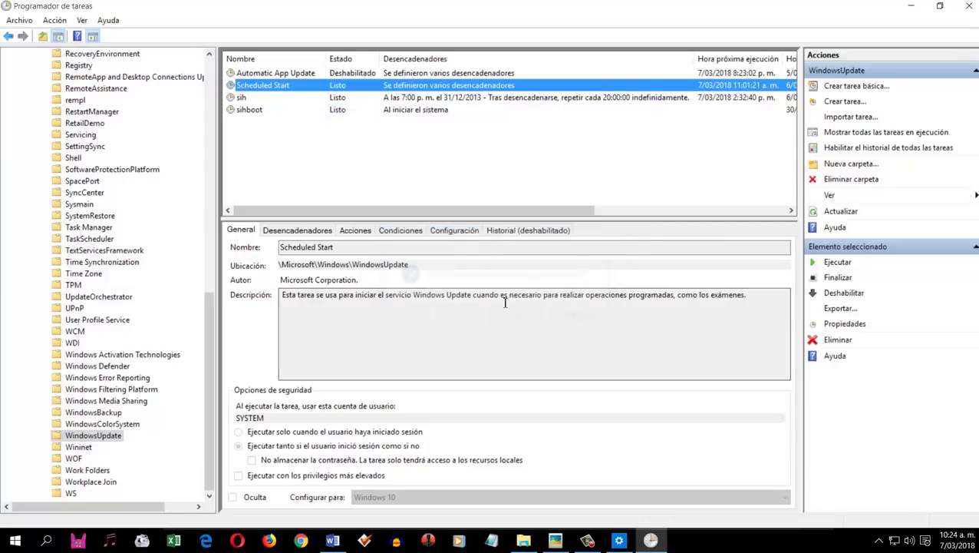
right_click(290, 90)
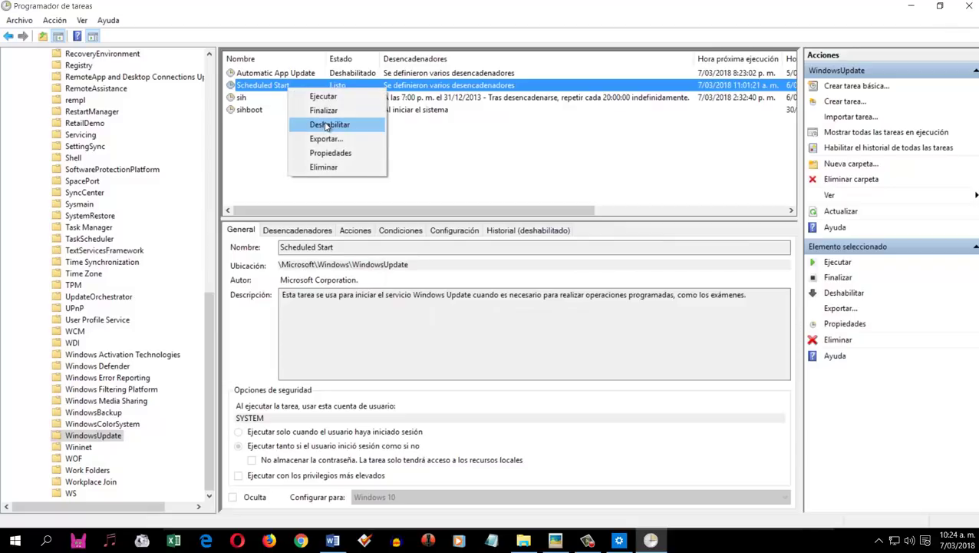
click(328, 126)
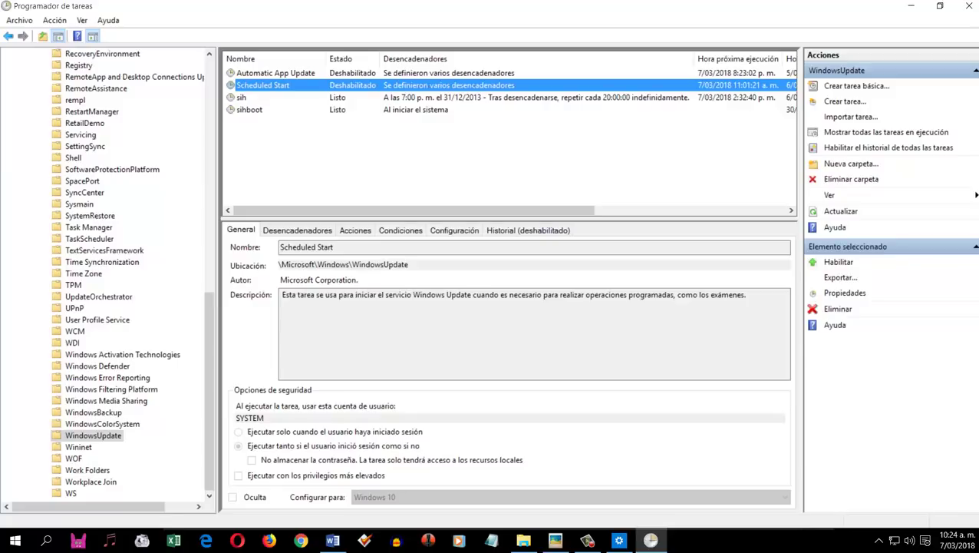
- Open Task Manager, examine the available actions for the Camtasia Recorder process, and close Task Manager
key(super)
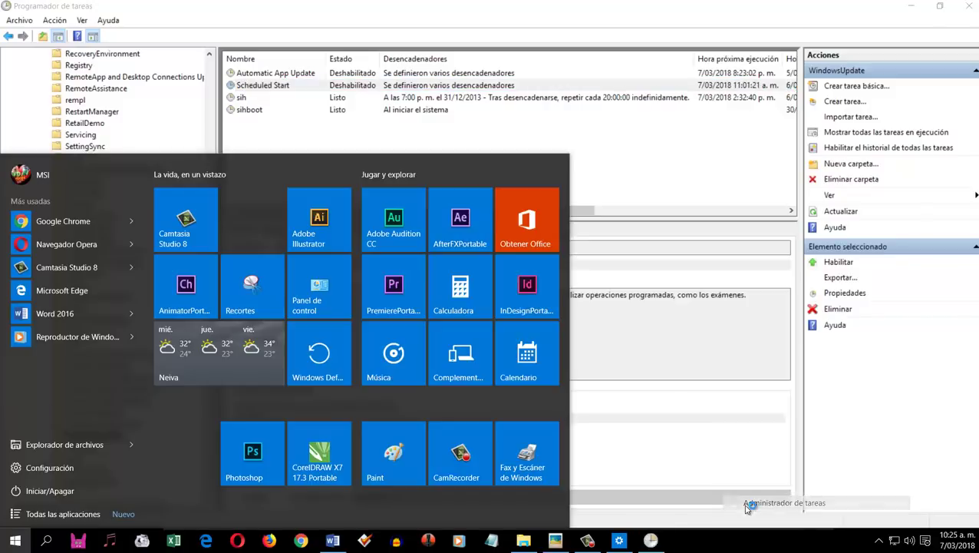
key(ctrl+shift+Escape)
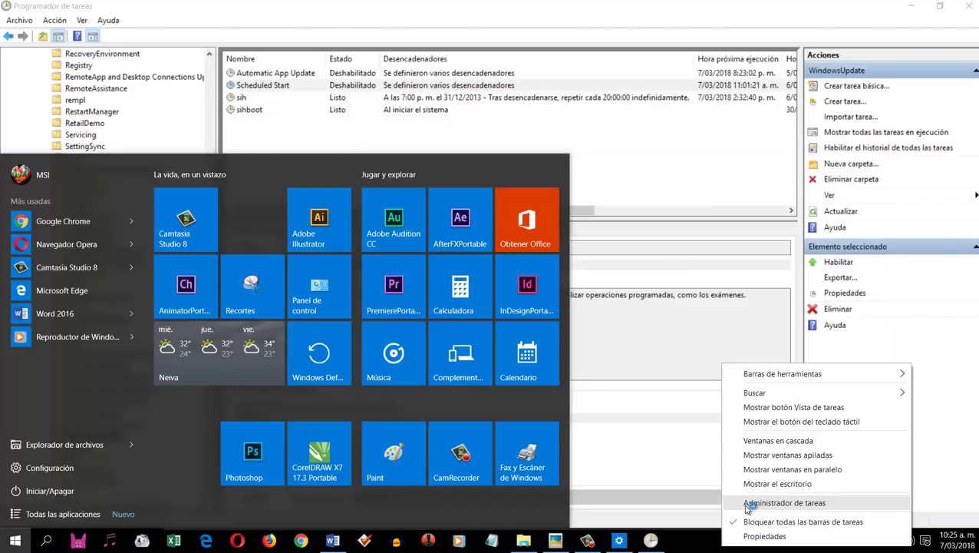
click(783, 502)
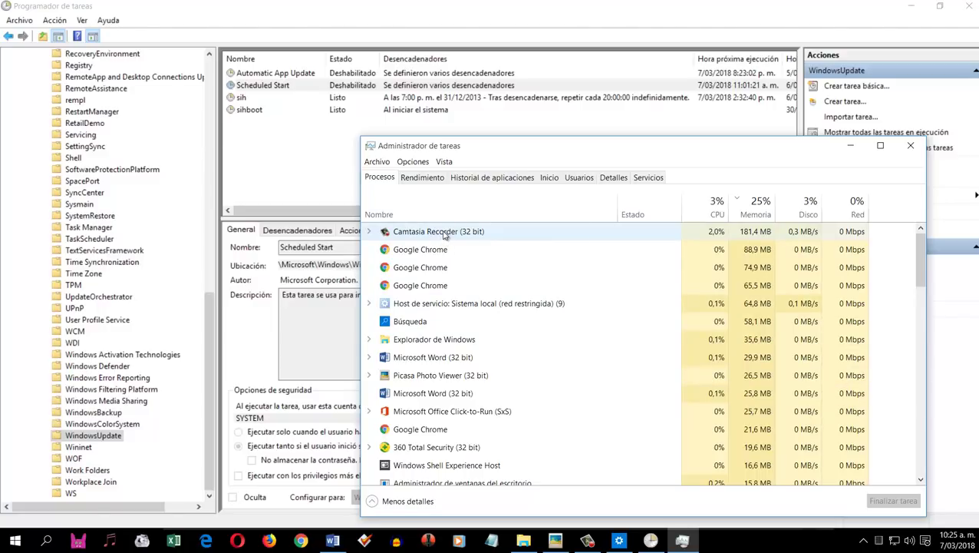
right_click(447, 234)
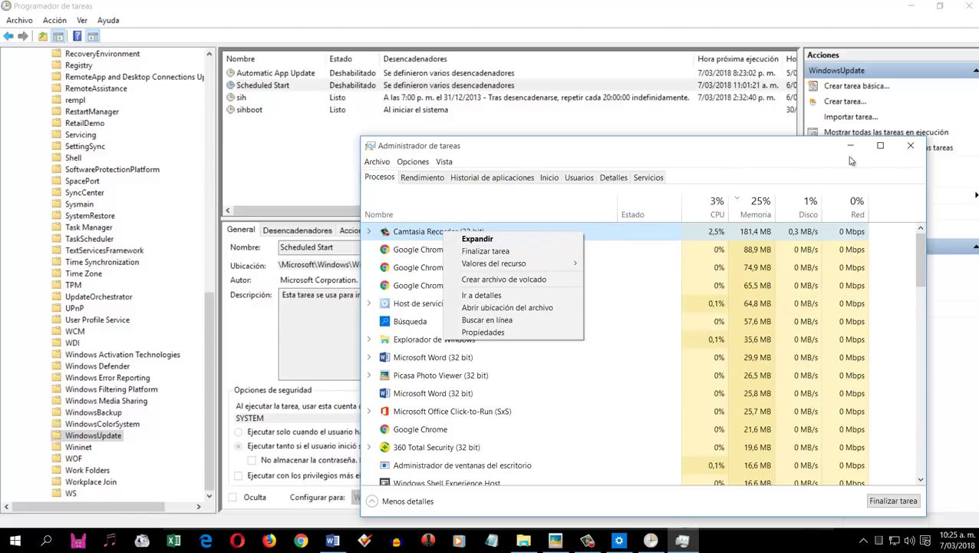
click(910, 145)
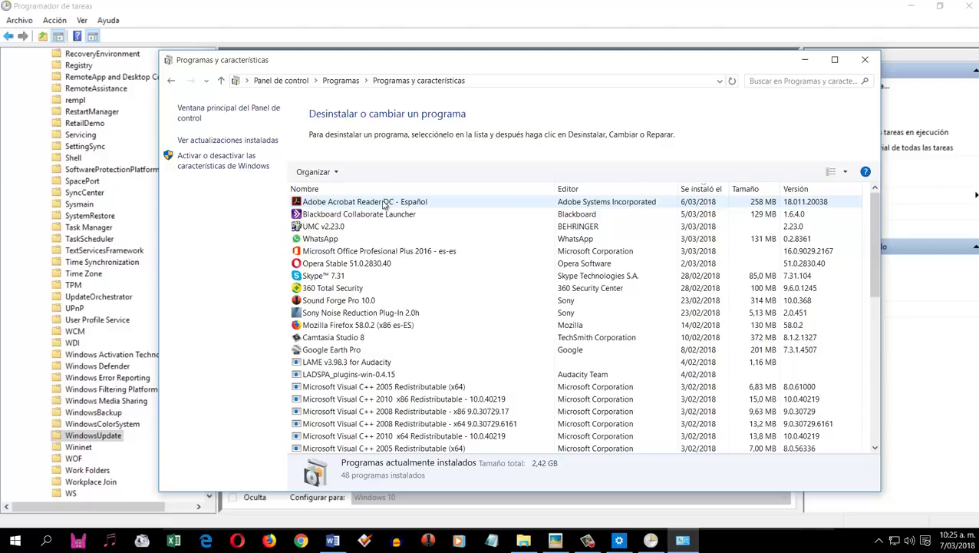
- Examine the uninstall option for Adobe Acrobat Reader DC in Programs and Features (Programas y características), and close the window
right_click(384, 204)
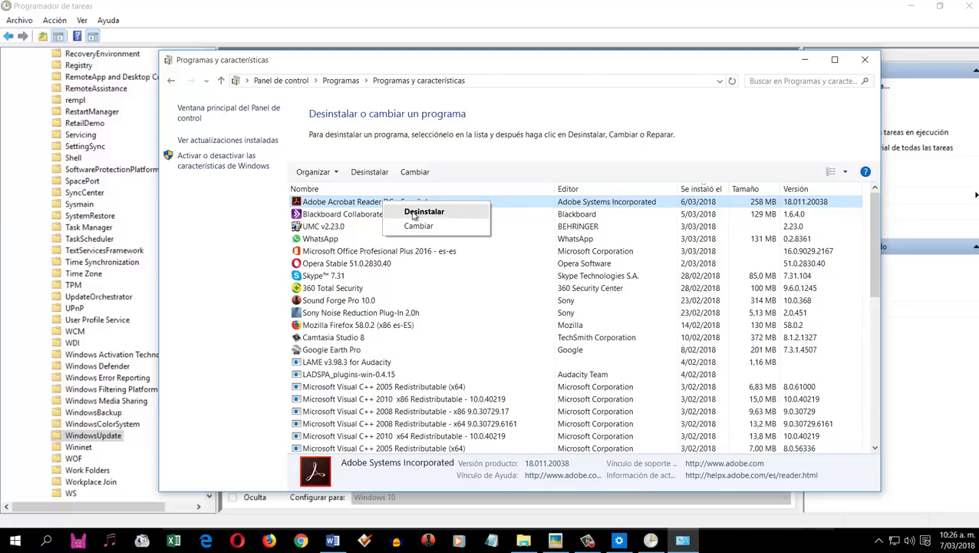
click(484, 68)
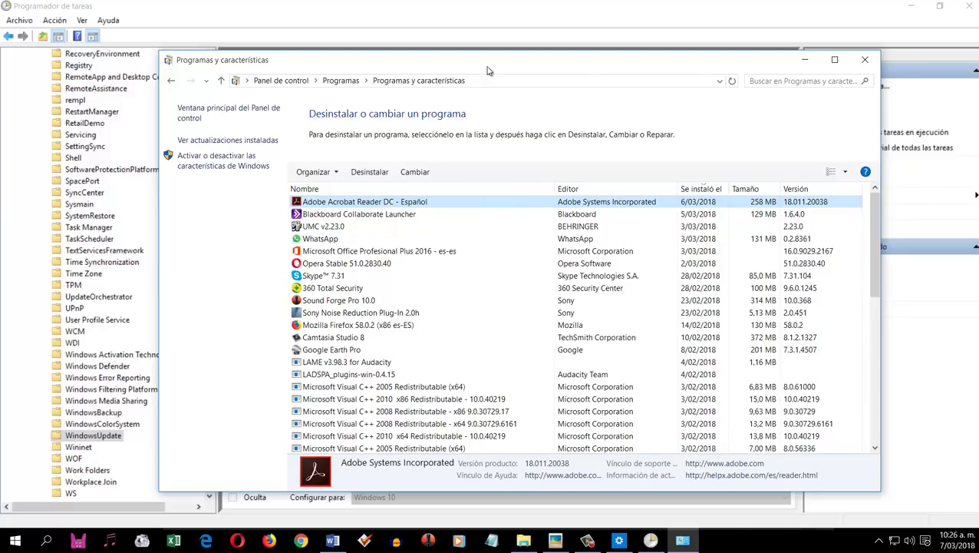
click(866, 61)
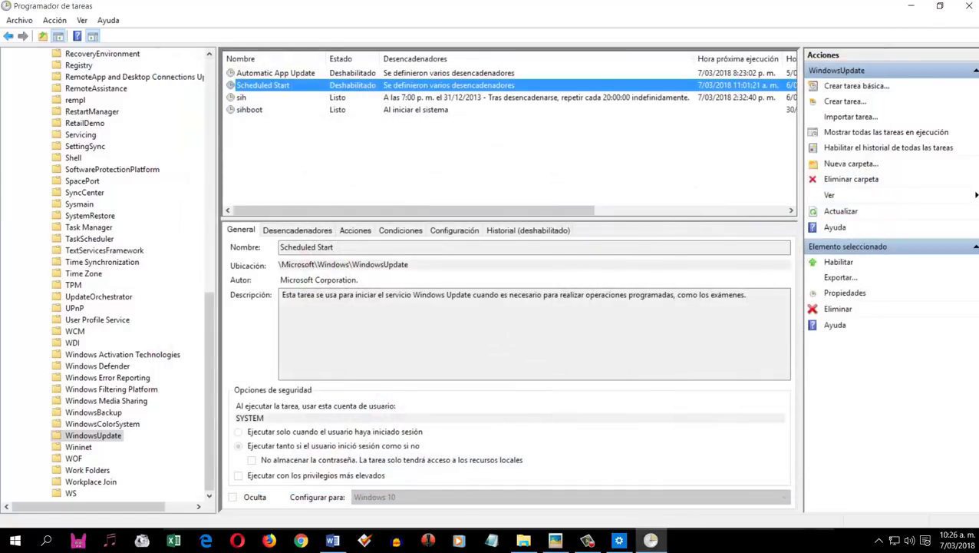